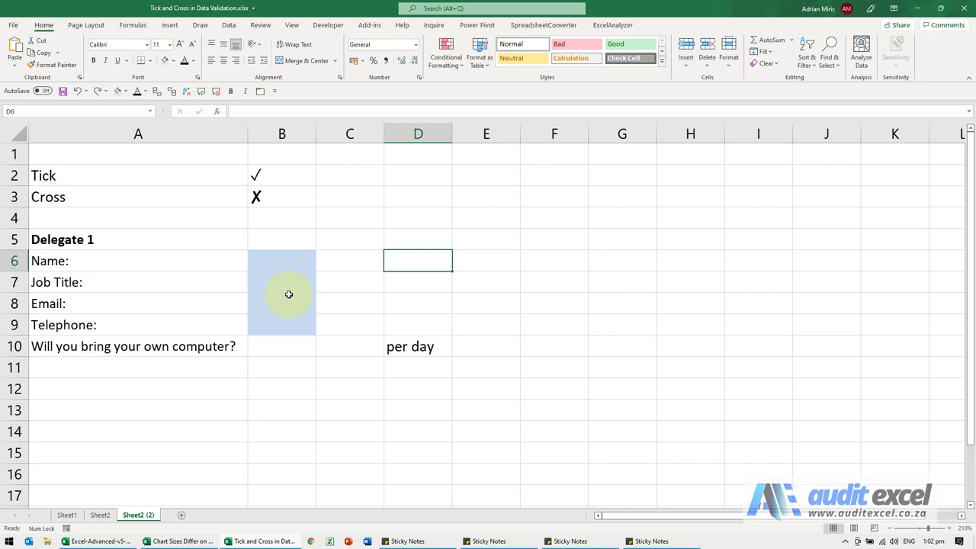
- Copy the tick symbol from the contents of cell B2
left_click(169, 25)
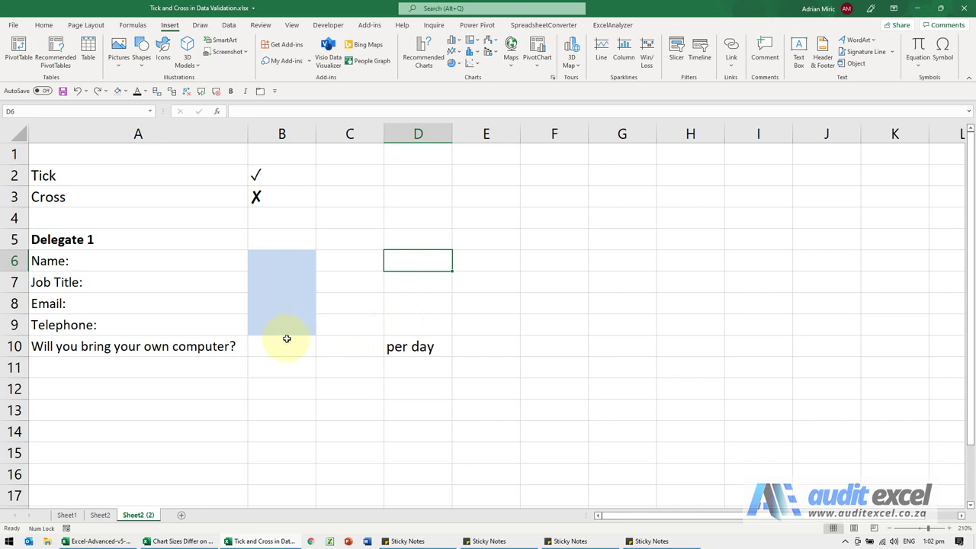
left_click(281, 177)
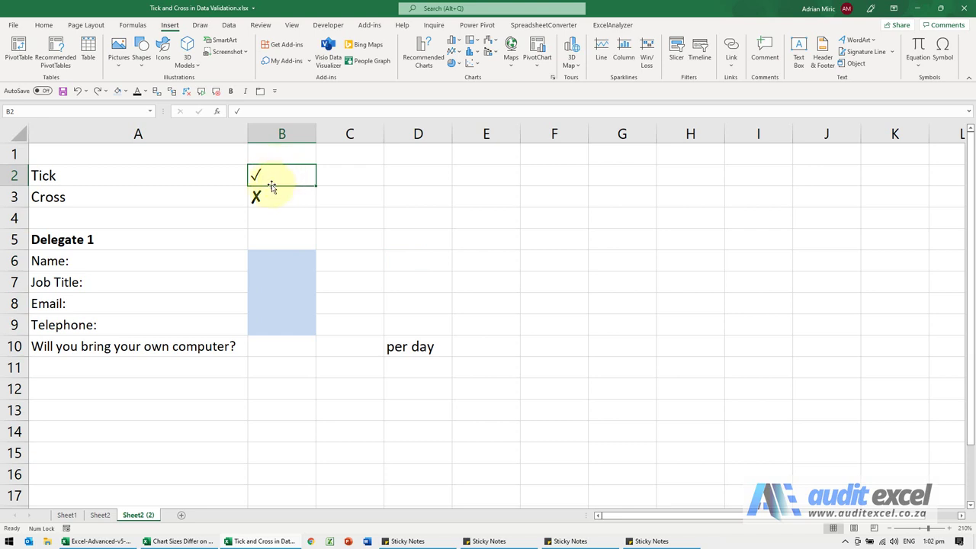
left_click(269, 190)
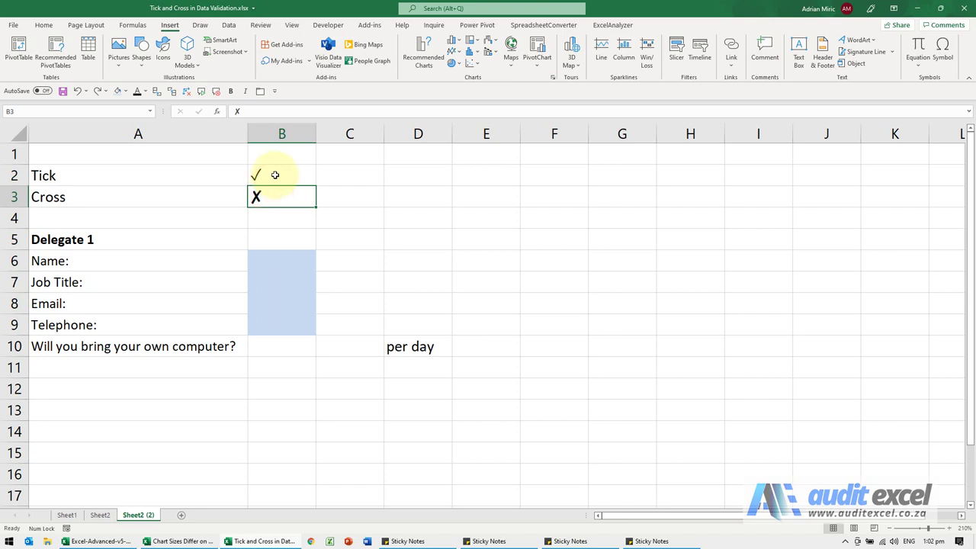
left_click(275, 176)
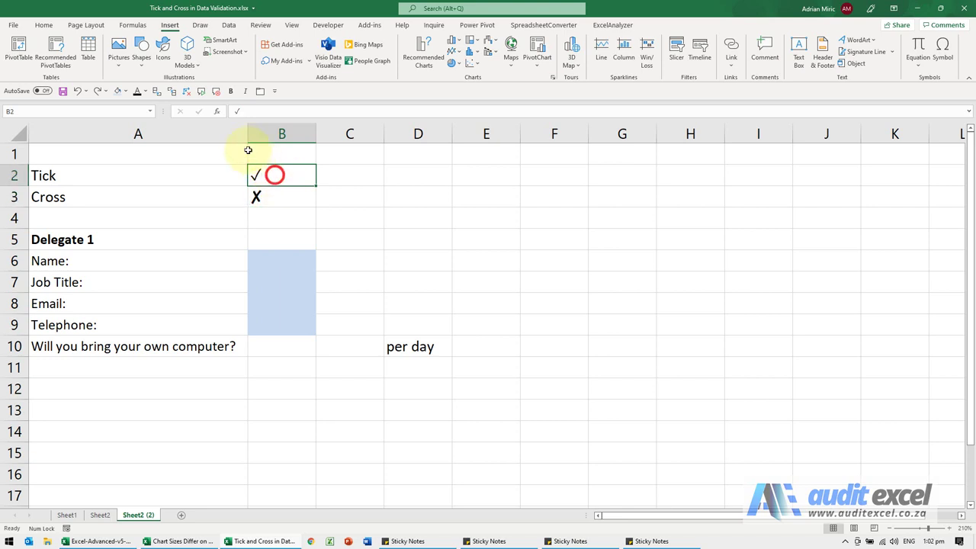
left_click(242, 110)
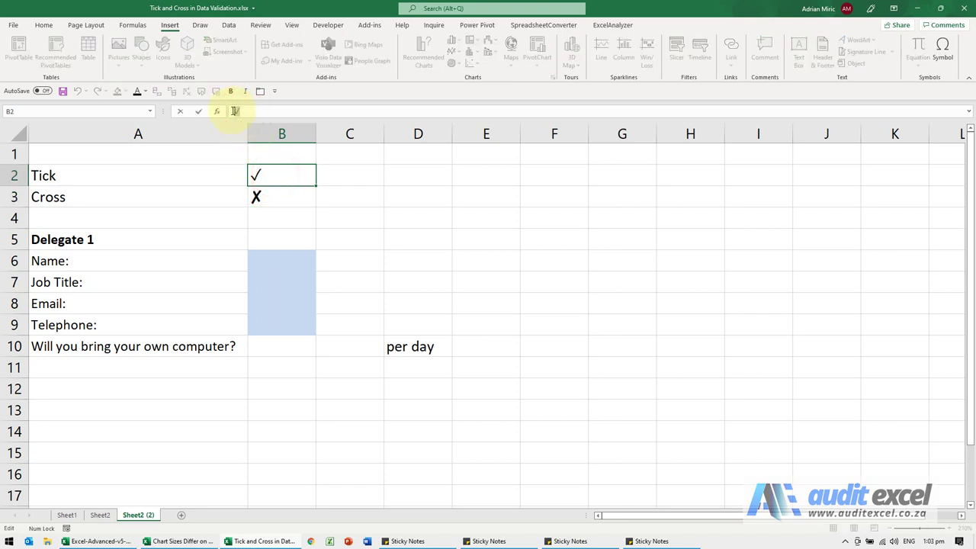
key("ctrl+c")
key("Escape")
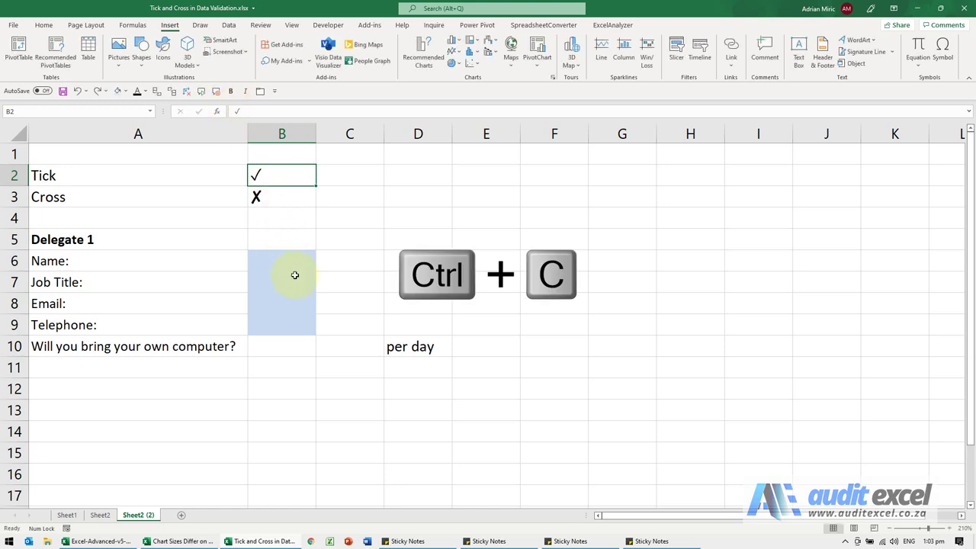
- Add data validation to cell B10 that allows a list, with the copied tick symbol ✓ as its source
left_click(287, 349)
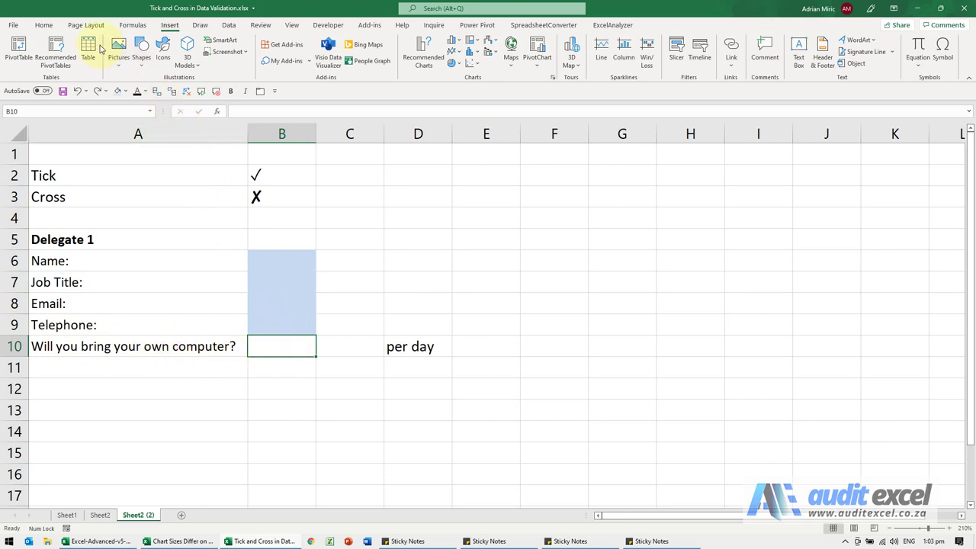
left_click(226, 24)
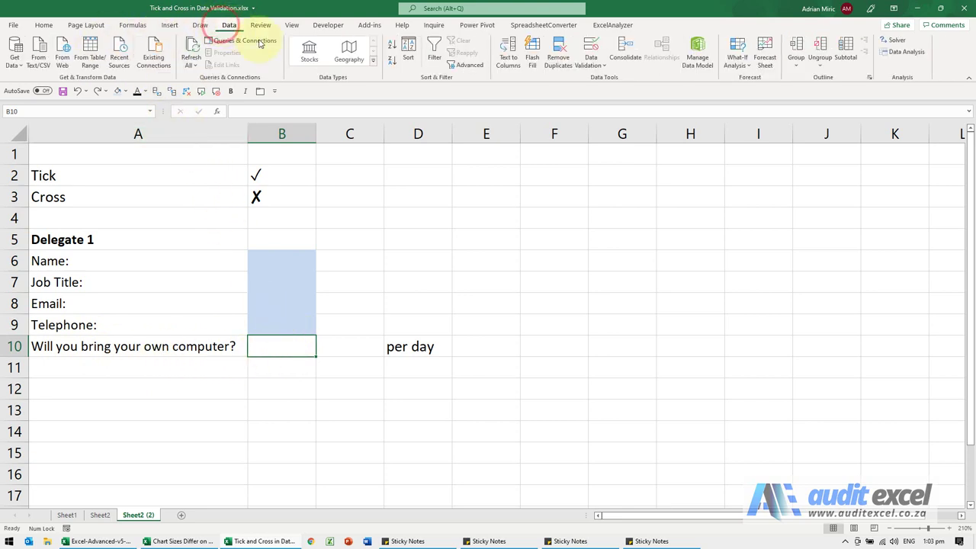
left_click(591, 47)
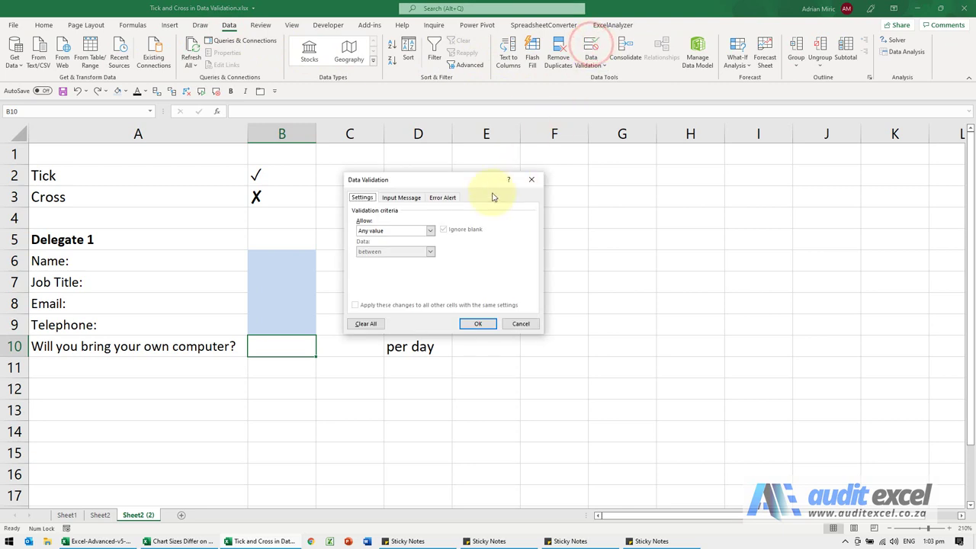
left_click(402, 230)
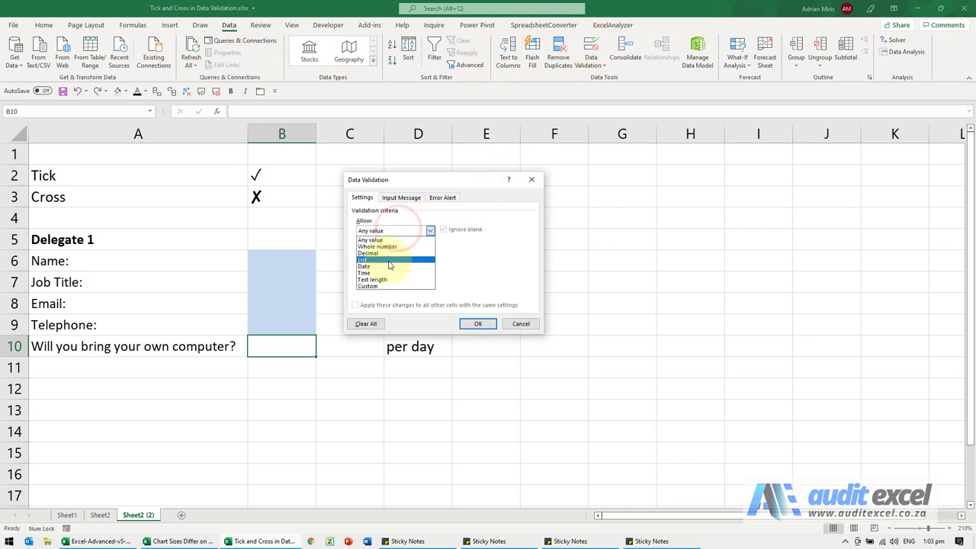
left_click(389, 260)
left_click(375, 270)
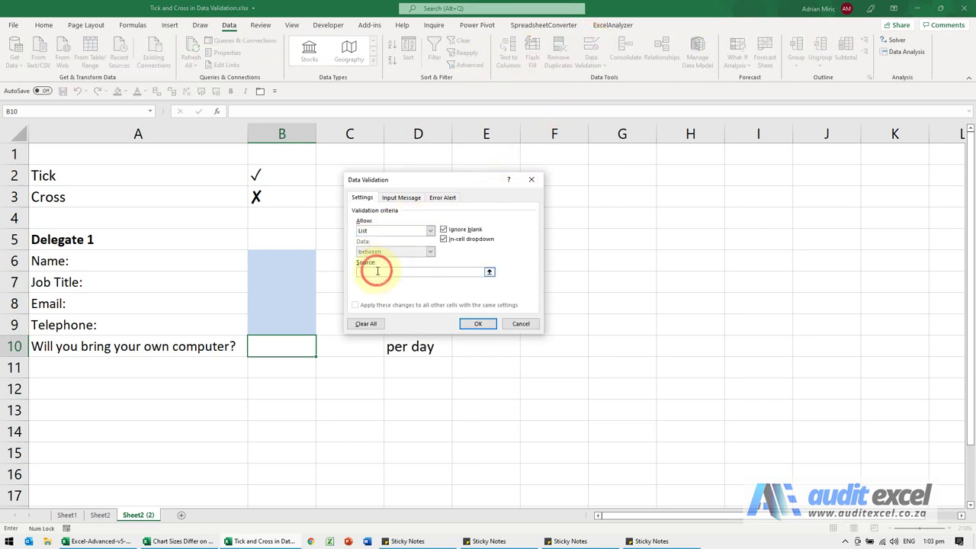
key("ctrl+v")
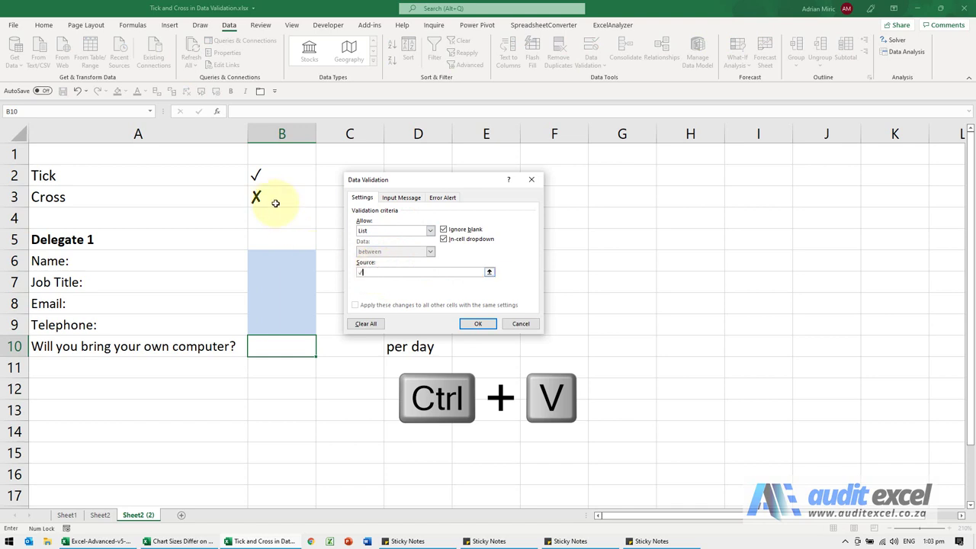
left_click(476, 323)
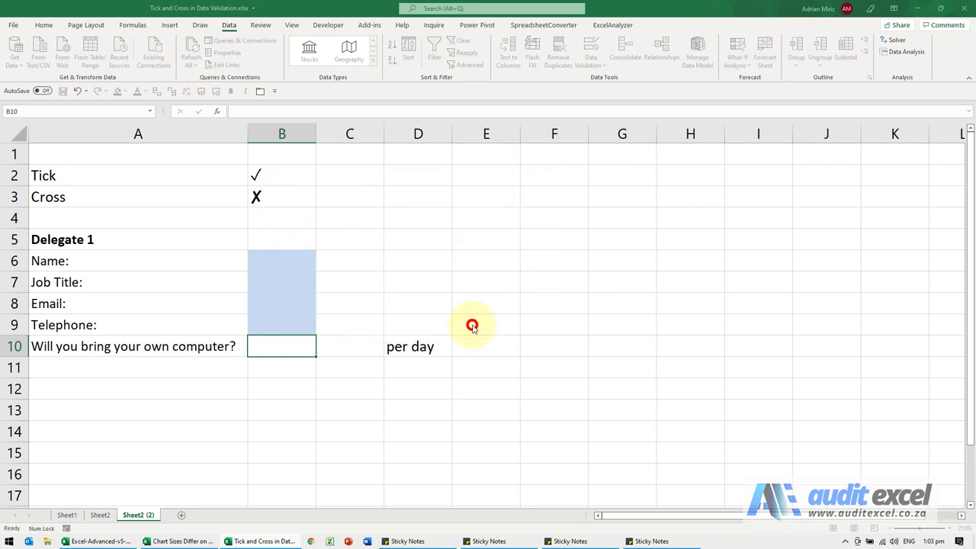
- Copy the cross symbol from the contents of cell B3
left_click(280, 191)
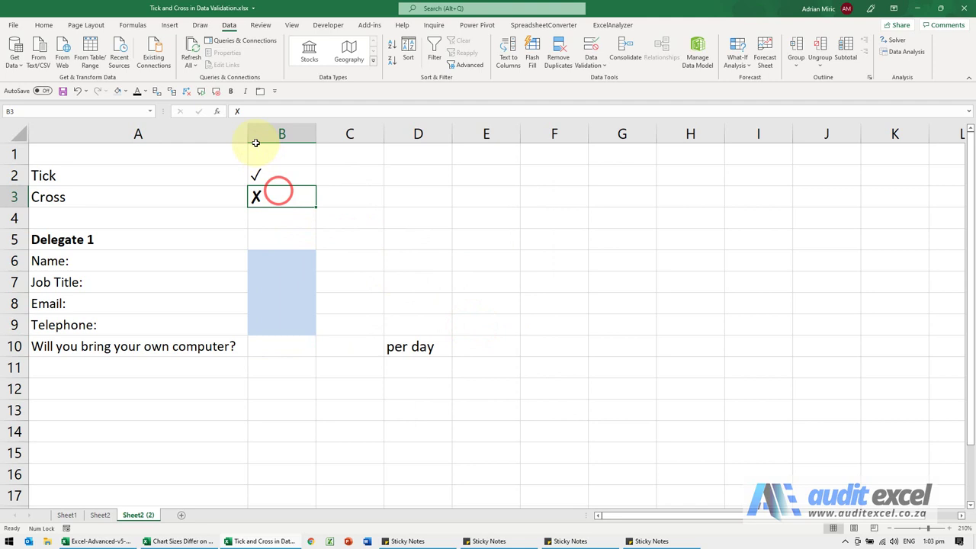
left_click_drag(239, 111, 236, 110)
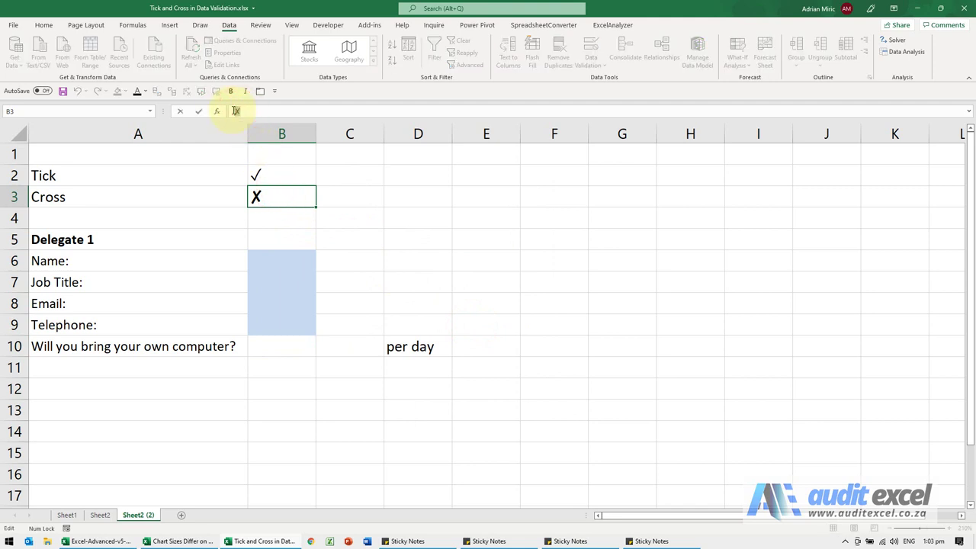
key("ctrl+c")
key("Escape")
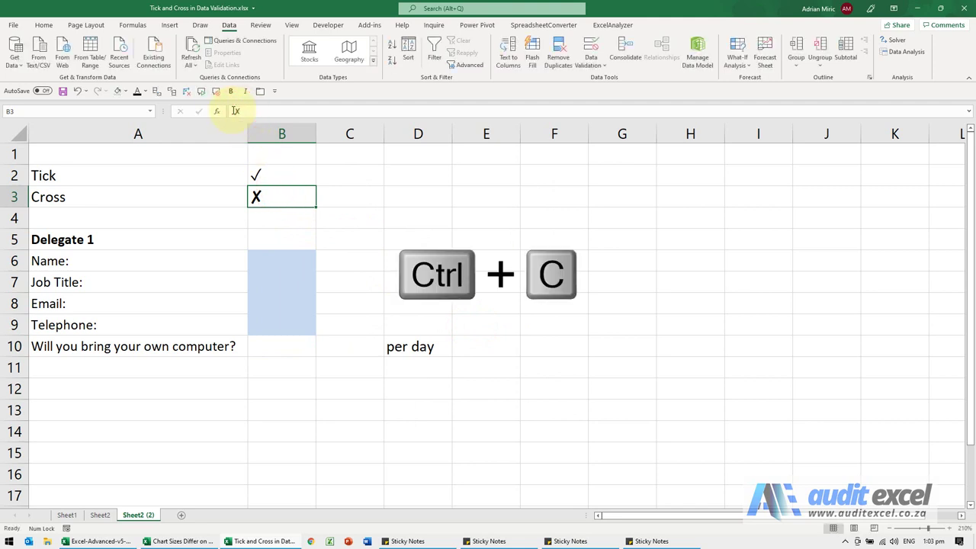
- Extend the validation list source of cell B10 with a comma and the copied cross, making it ✓,✗
left_click(282, 356)
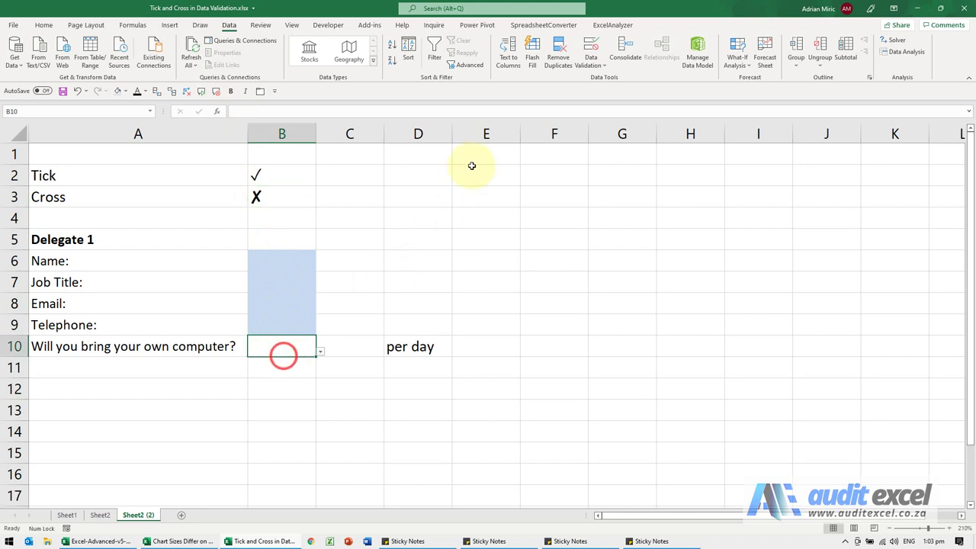
left_click(589, 50)
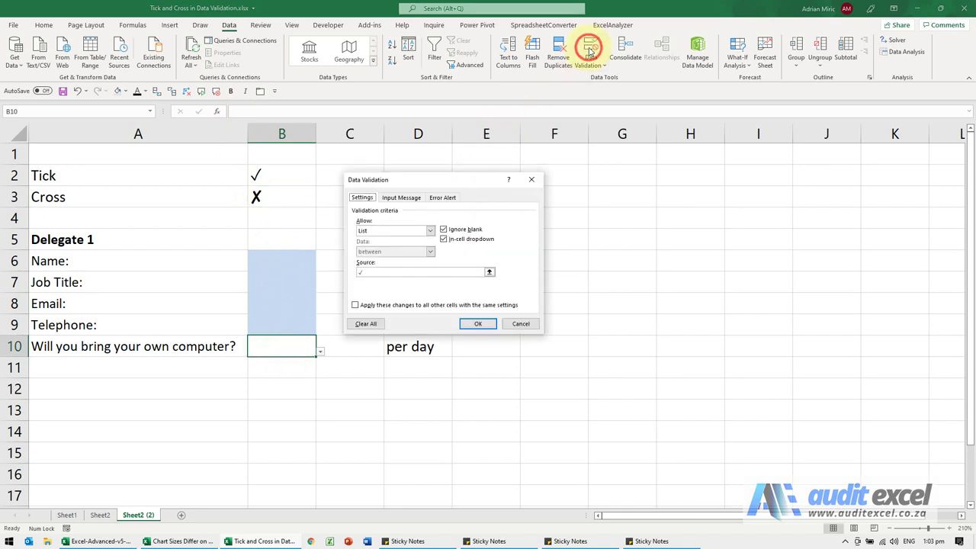
left_click(386, 272)
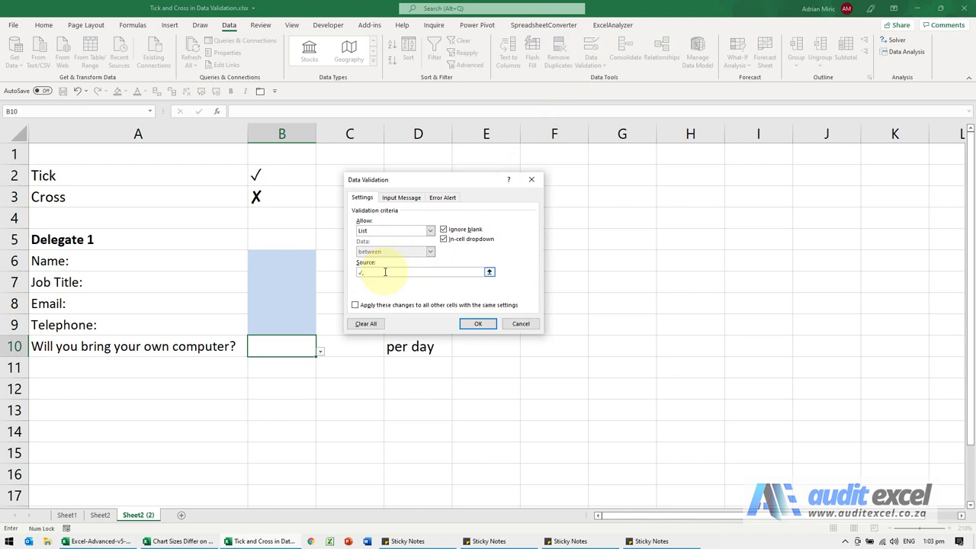
key("ctrl+v")
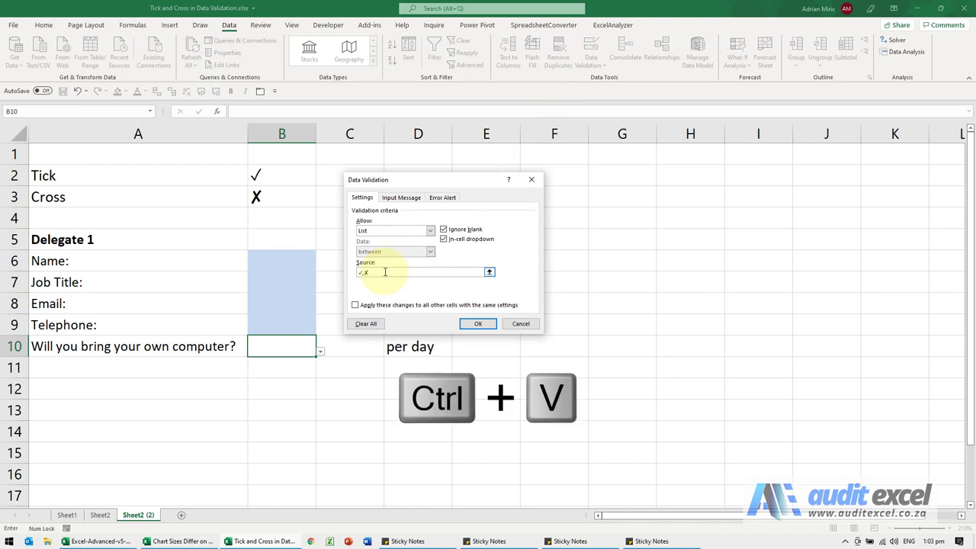
left_click(478, 324)
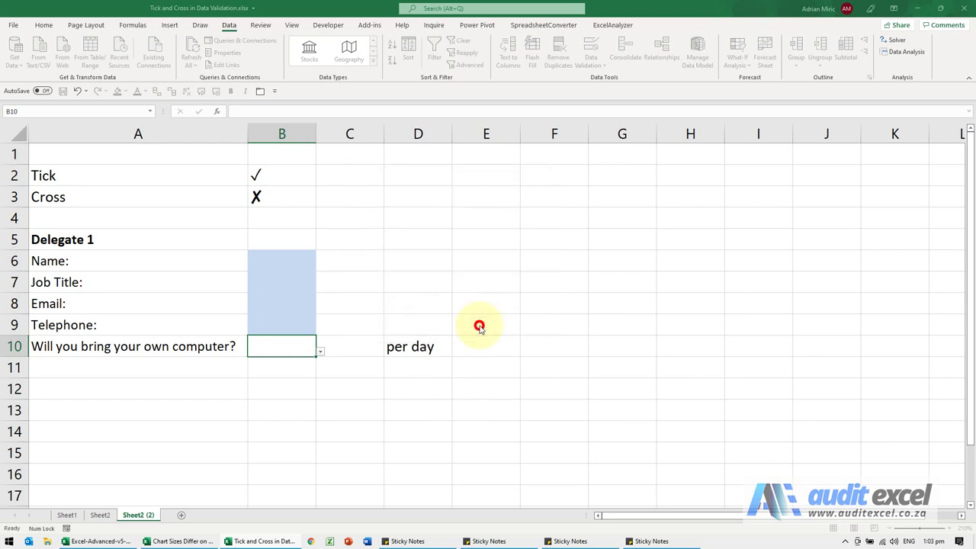
- Test the validation list in cell B10 by alternating between tick and cross, ending with the cross selected
left_click(322, 353)
left_click(302, 362)
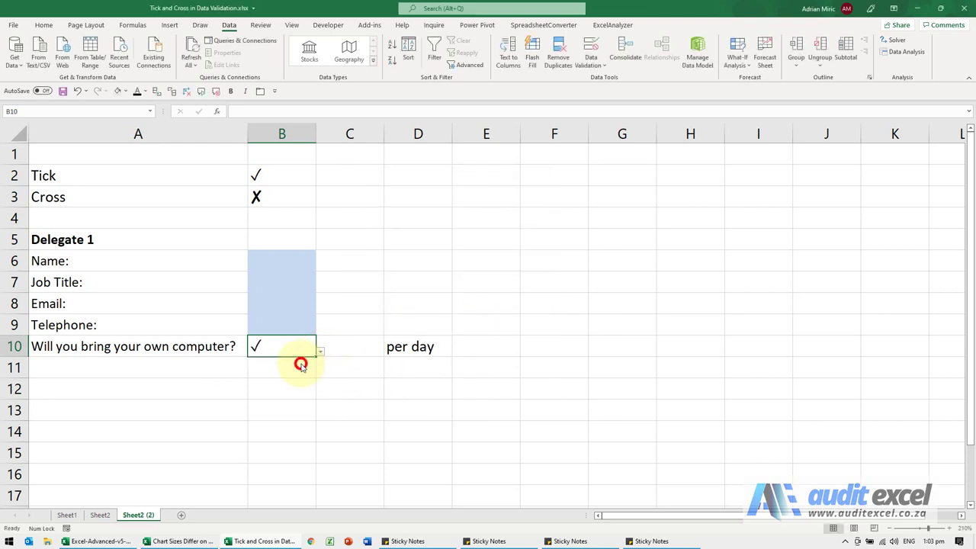
left_click(320, 353)
left_click(301, 377)
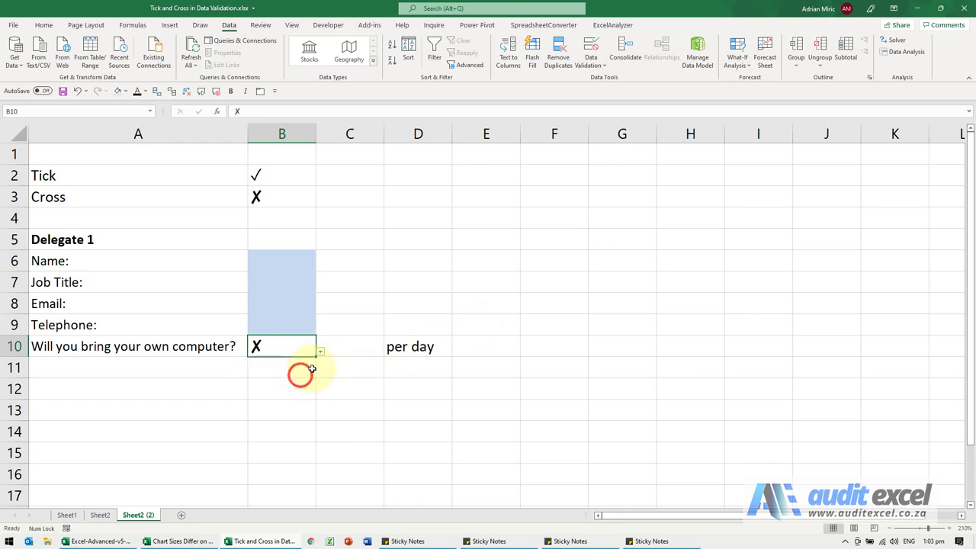
left_click(295, 347)
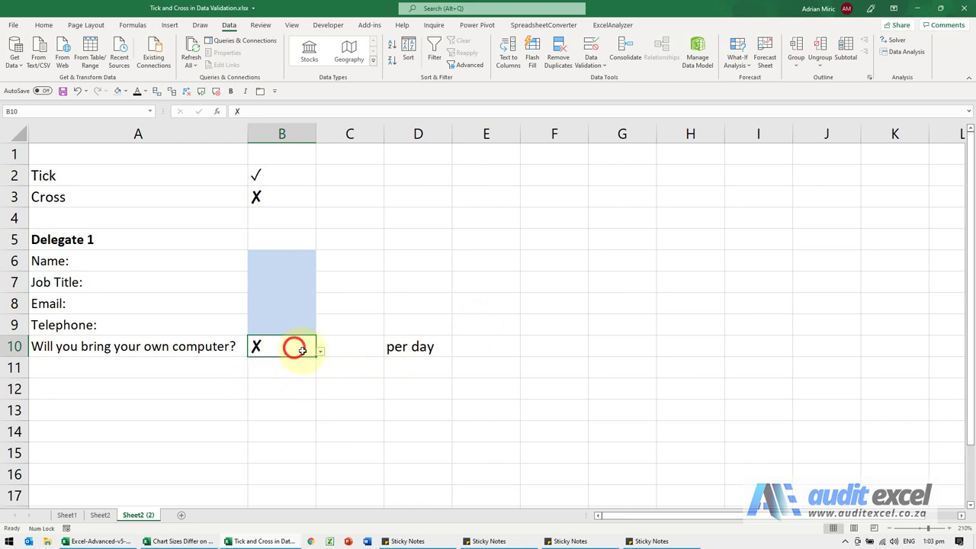
left_click(320, 353)
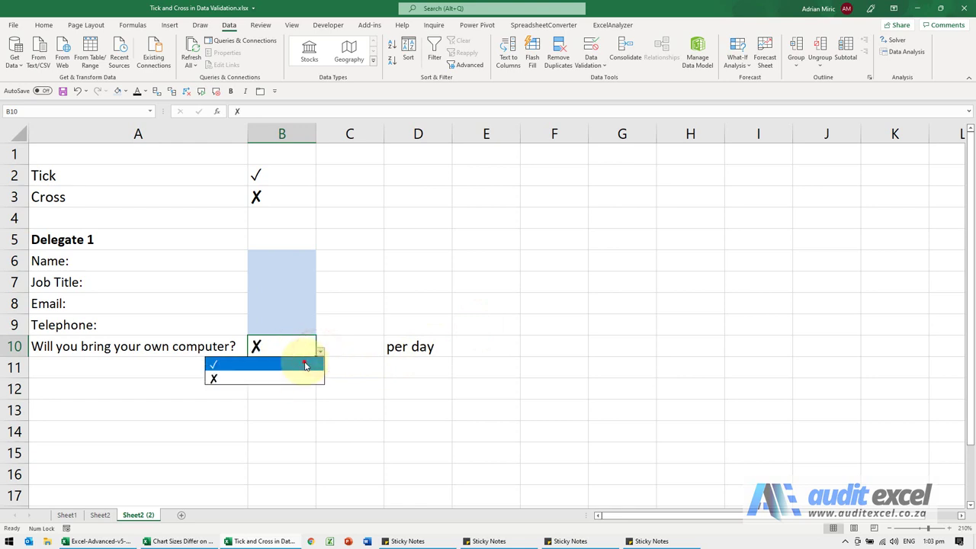
left_click(305, 364)
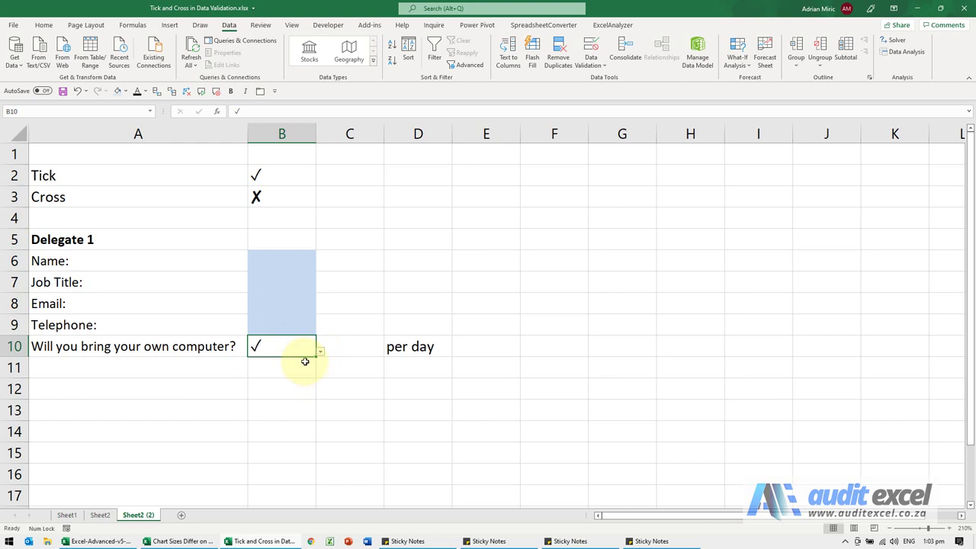
left_click(320, 354)
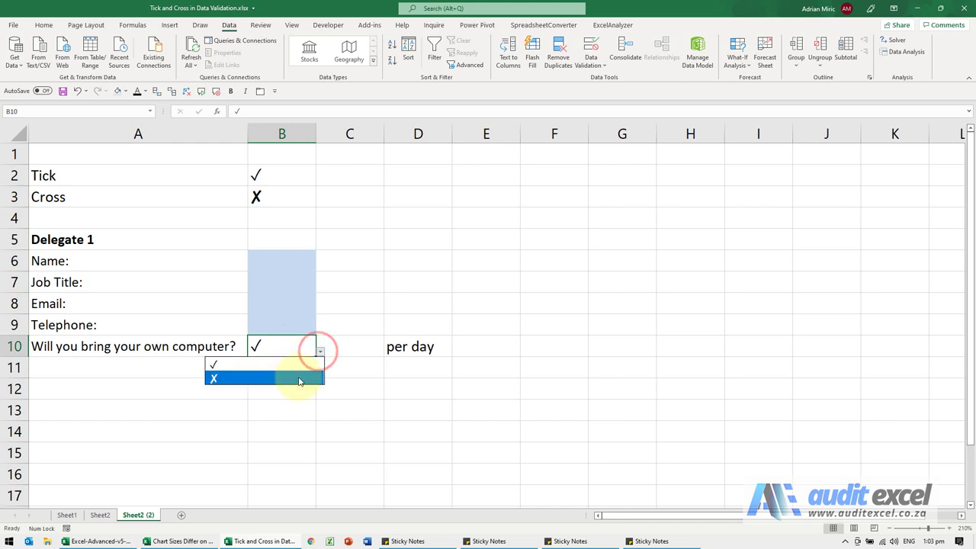
left_click(297, 373)
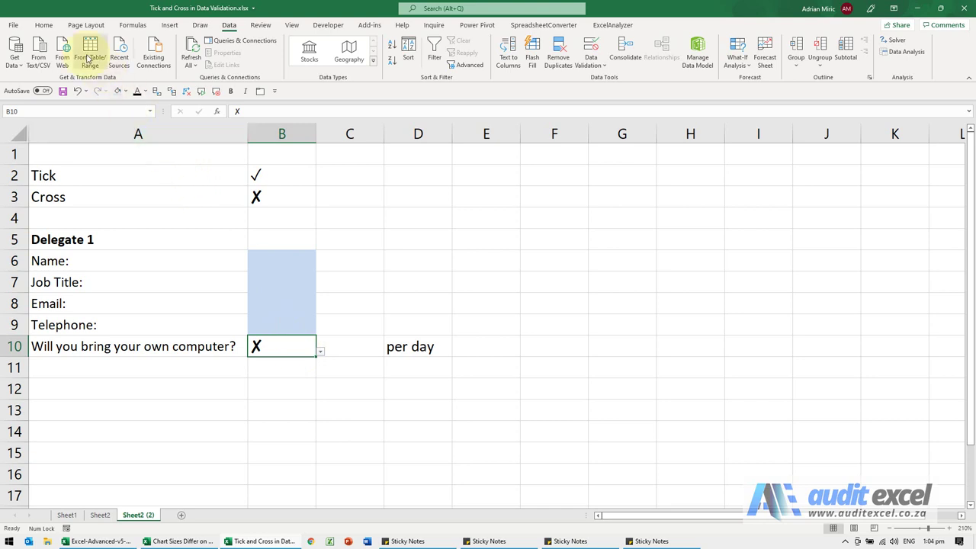
- Apply the Bad cell style to cell B10
left_click(42, 25)
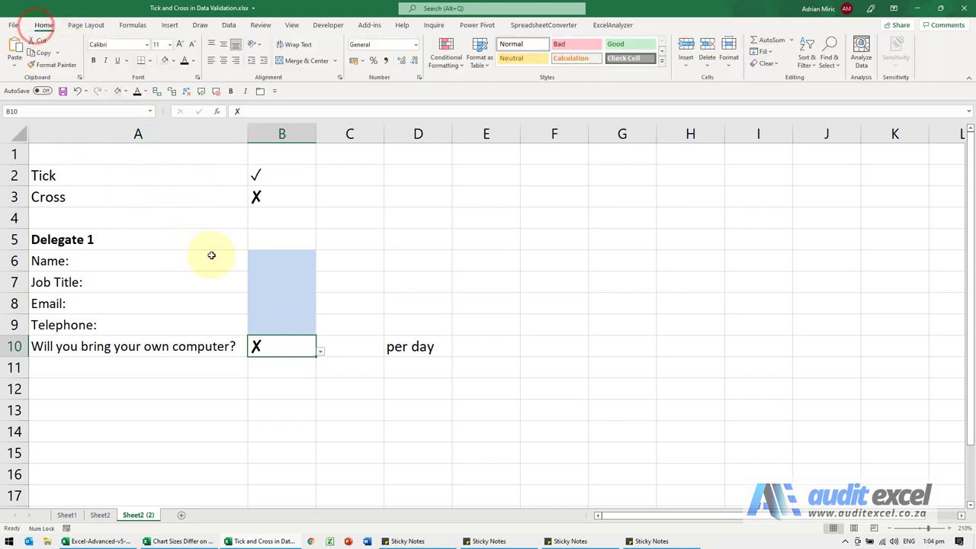
left_click(576, 47)
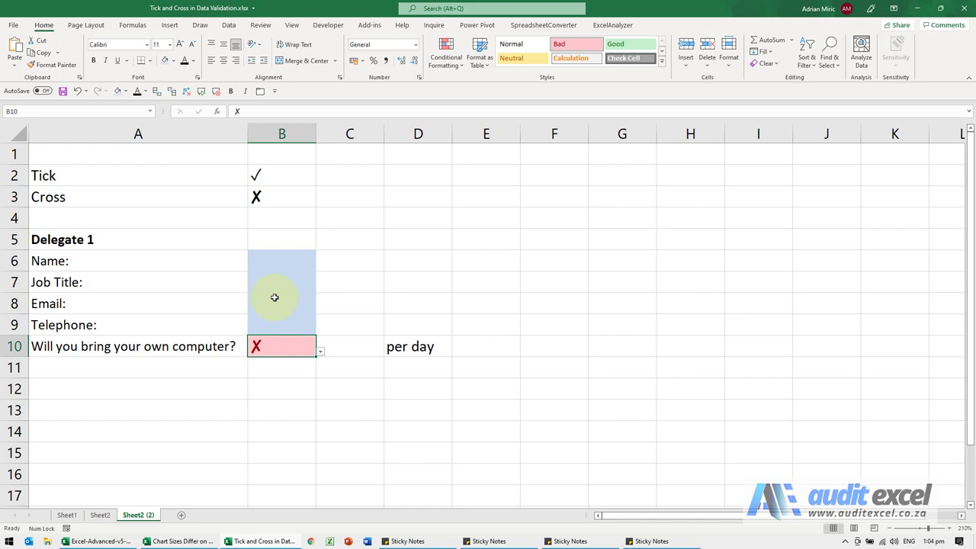
- Copy the cross symbol from inside cell B3 for use in a formatting rule
left_click(282, 202)
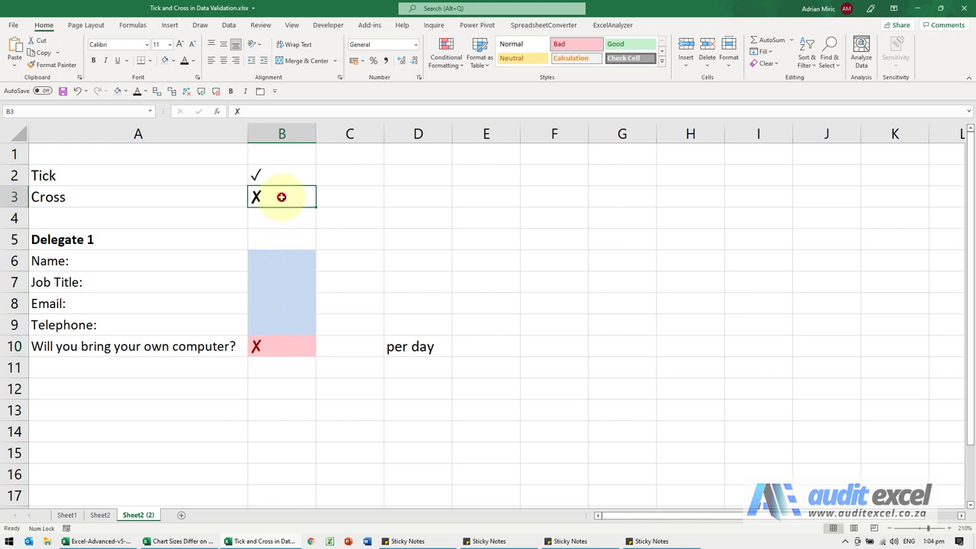
left_click(241, 111)
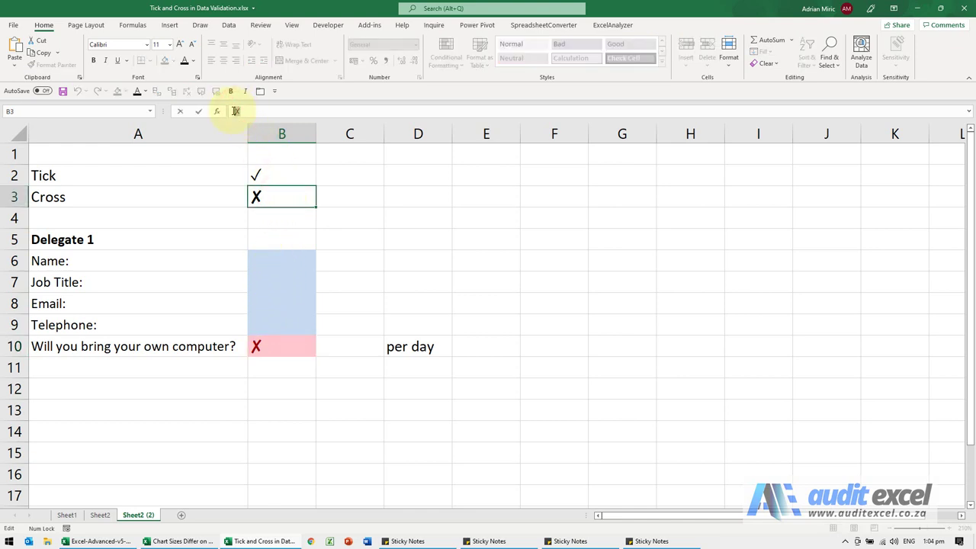
key("Escape")
- Add an Equal To conditional formatting rule to cell B10 that formats the copied ✗ with Green Fill with Dark Green Text
left_click(278, 352)
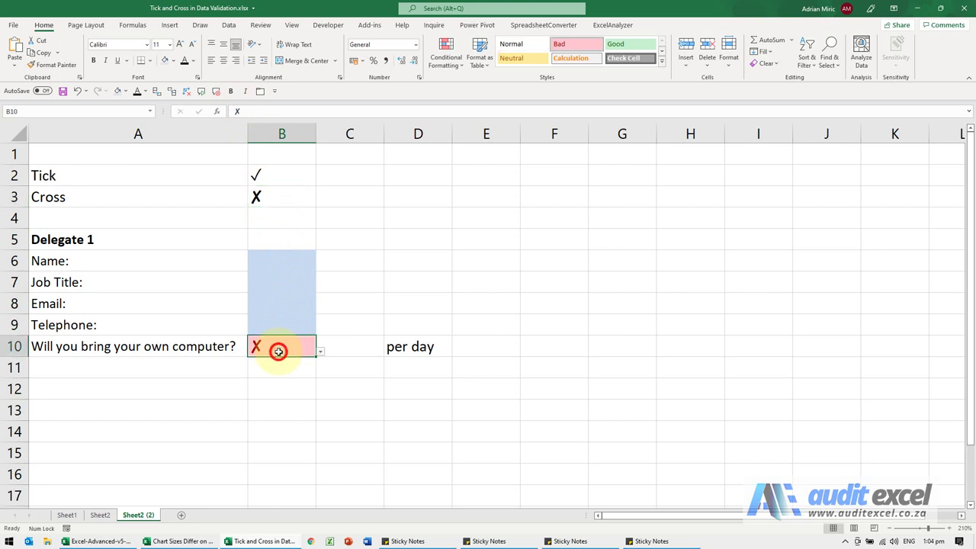
left_click(447, 59)
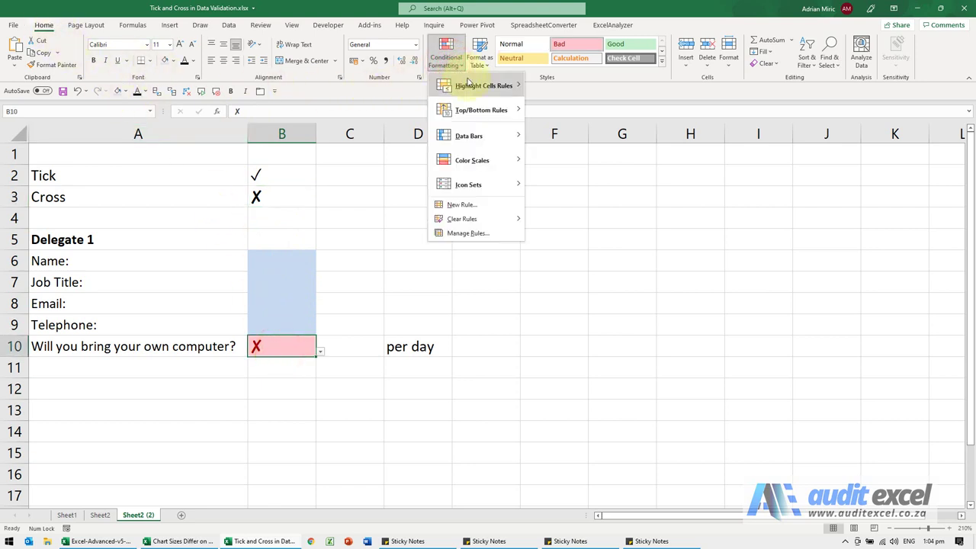
mouse_move(477, 85)
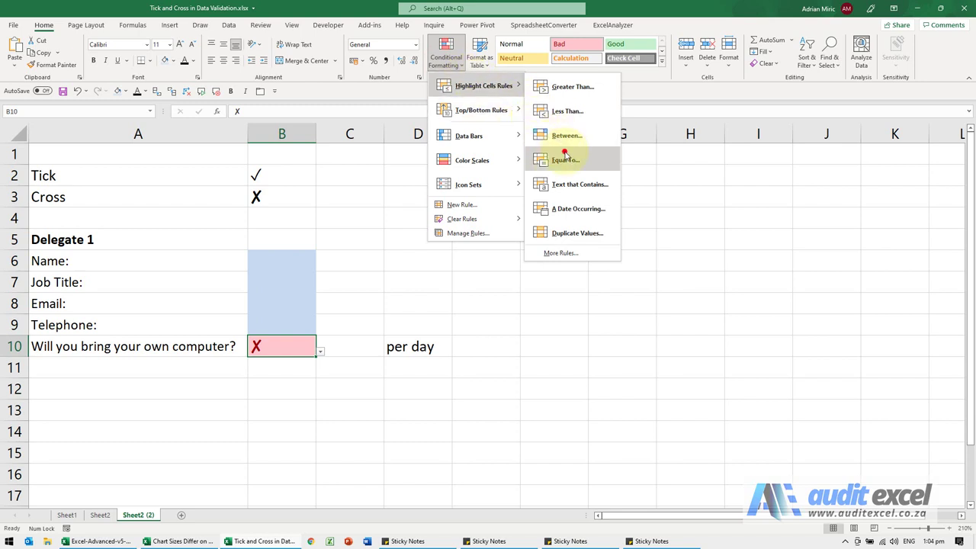
left_click(566, 157)
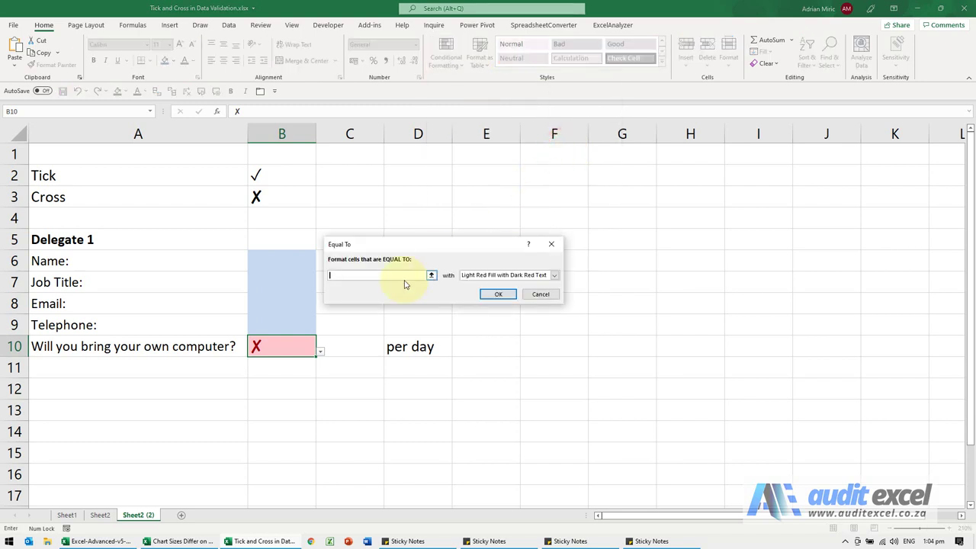
key("ctrl+v")
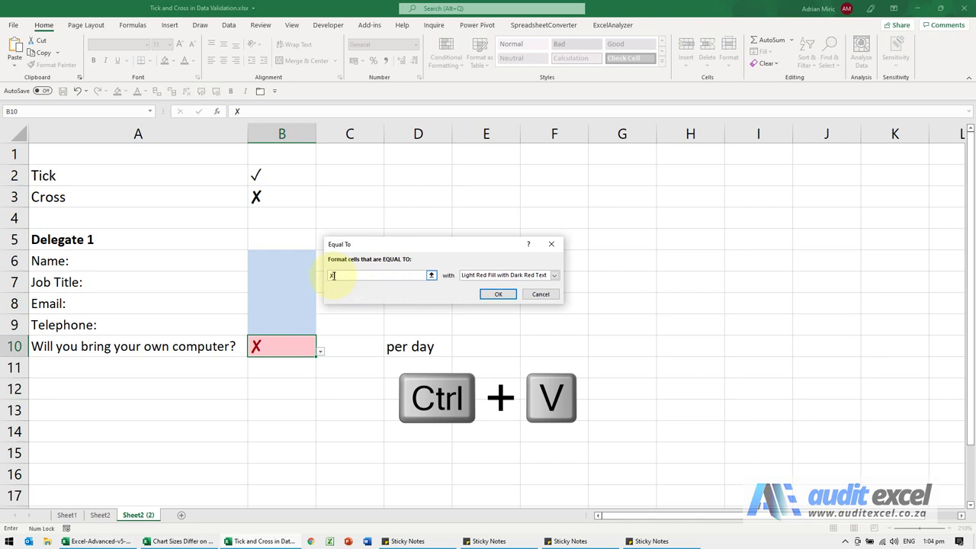
left_click(555, 274)
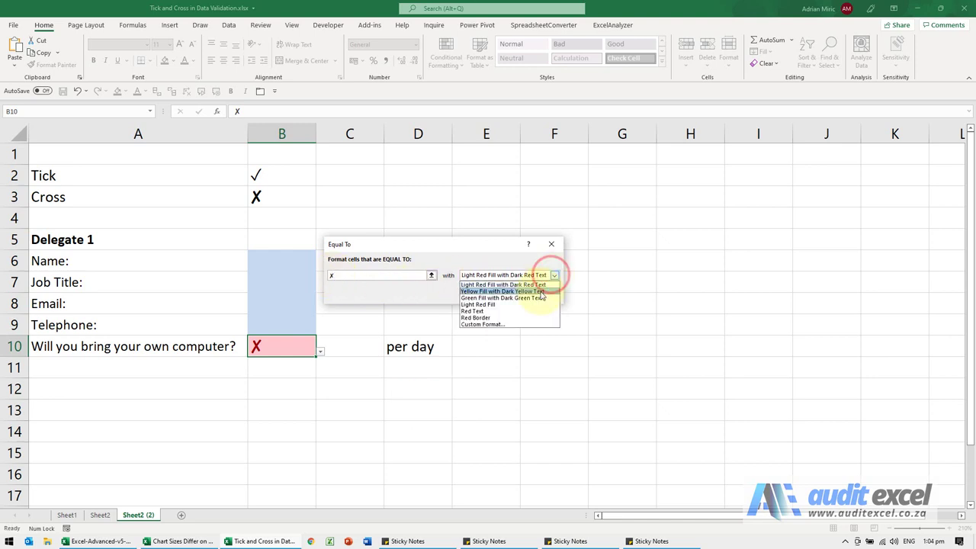
left_click(530, 298)
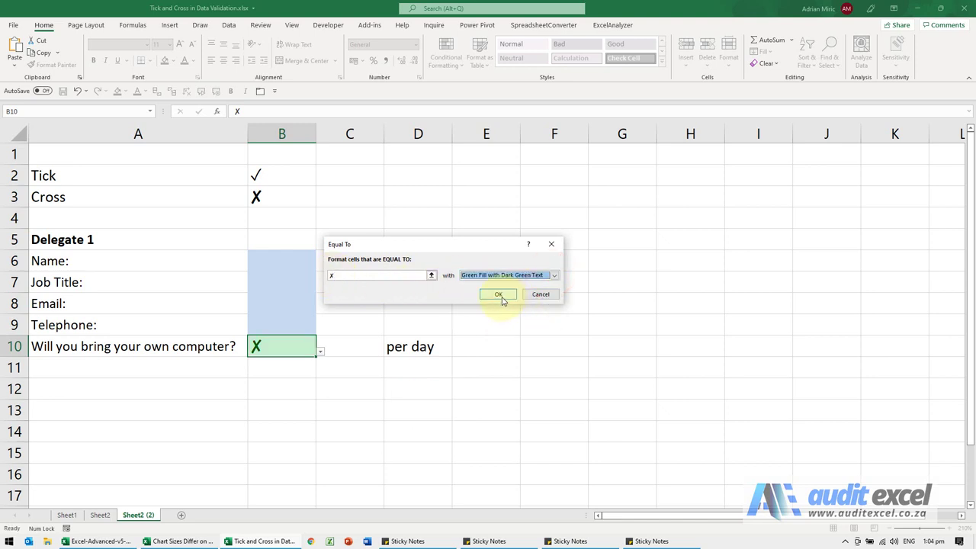
left_click(501, 298)
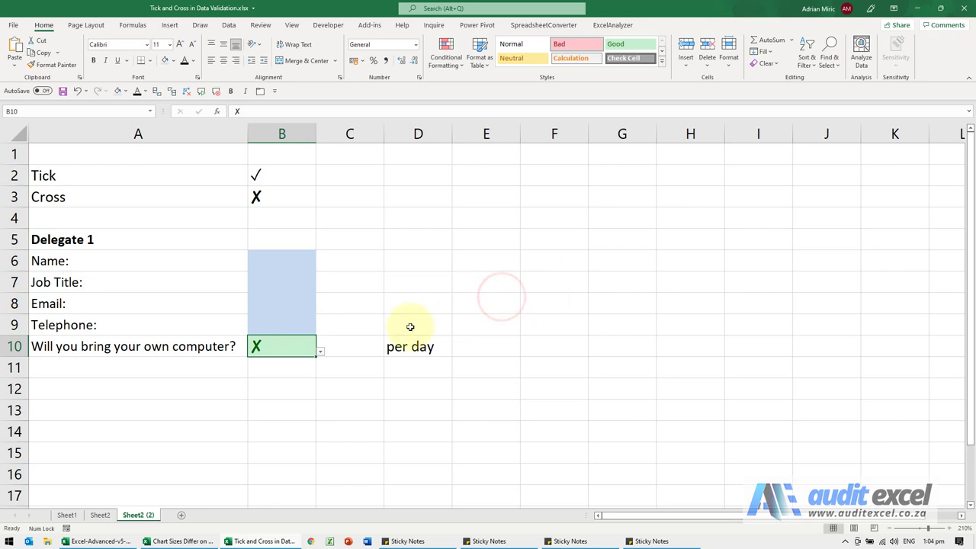
- Test the formatting rule in cell B10 by choosing the tick and switching back to the cross
left_click(320, 353)
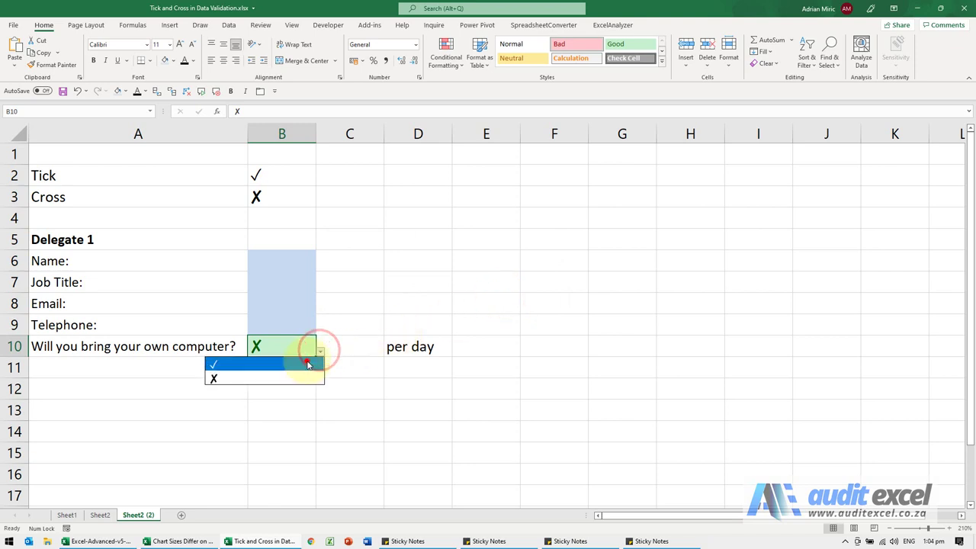
left_click(305, 363)
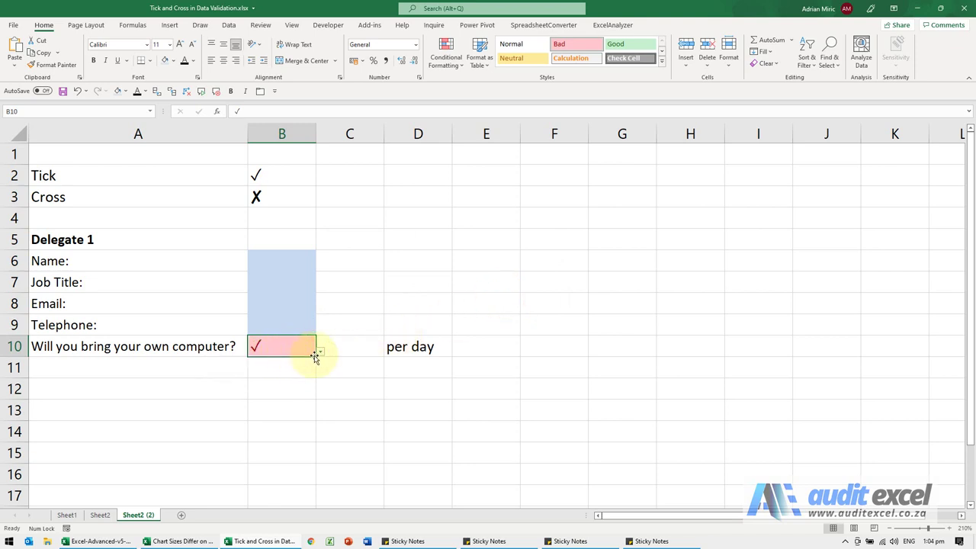
left_click(319, 354)
left_click(282, 378)
left_click(357, 345)
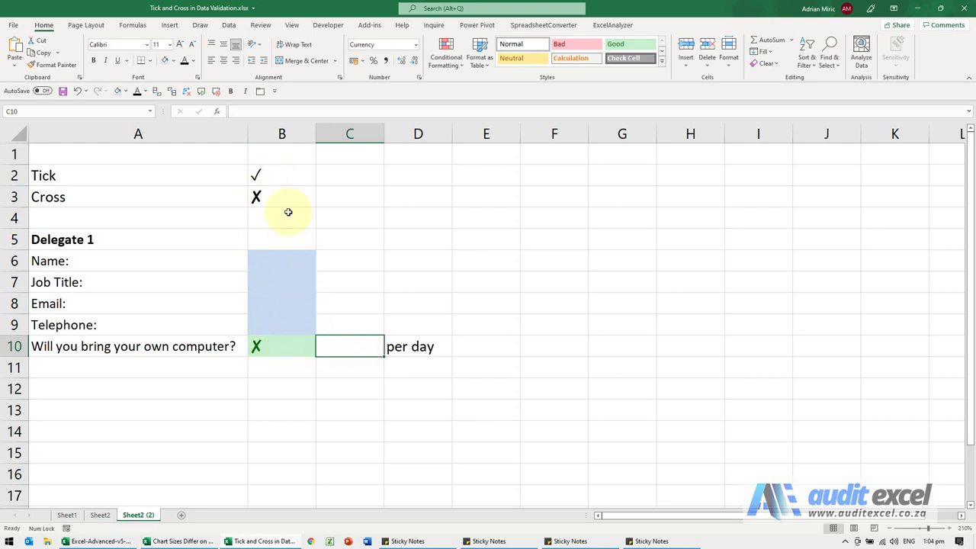
- Copy the tick symbol from inside cell B2 and leave the cell unedited
left_click(281, 176)
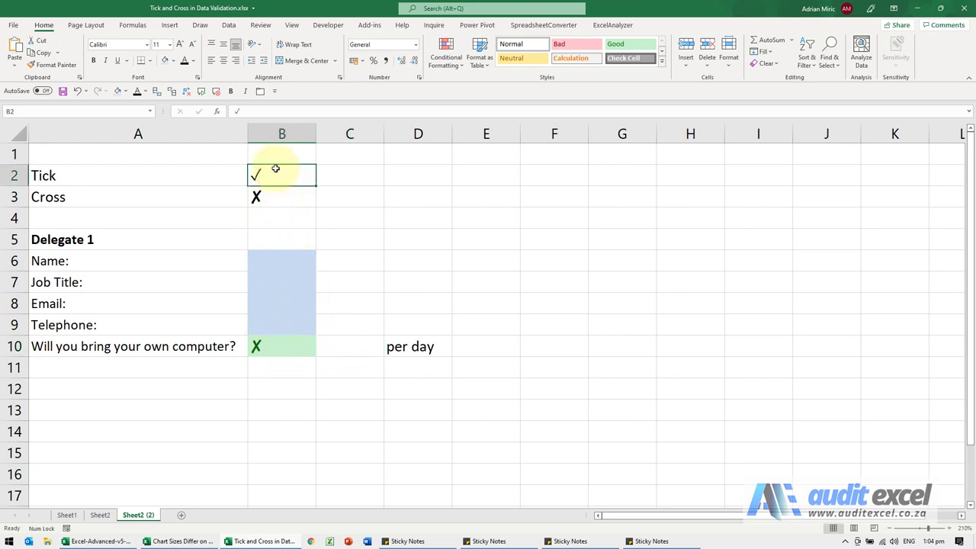
double_click(240, 111)
key("ctrl+c")
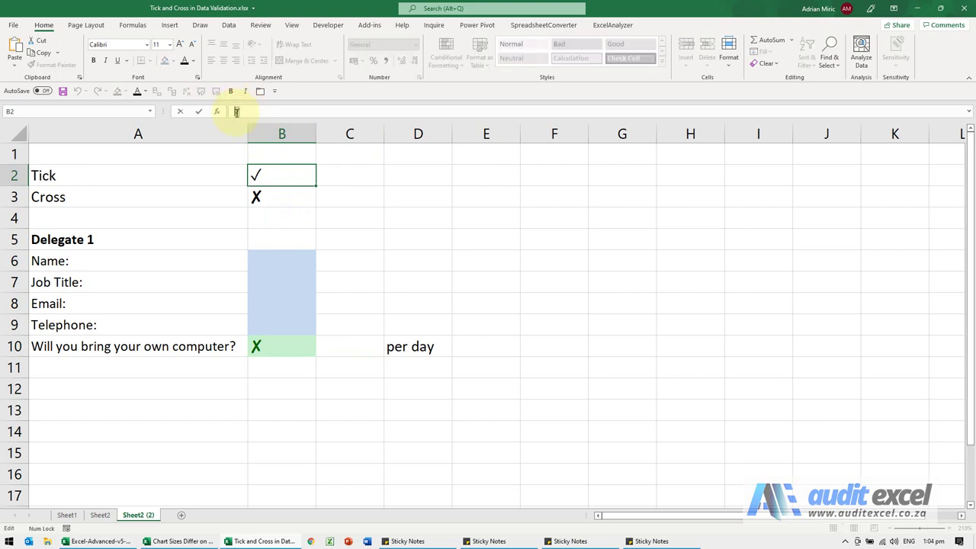
key("Escape")
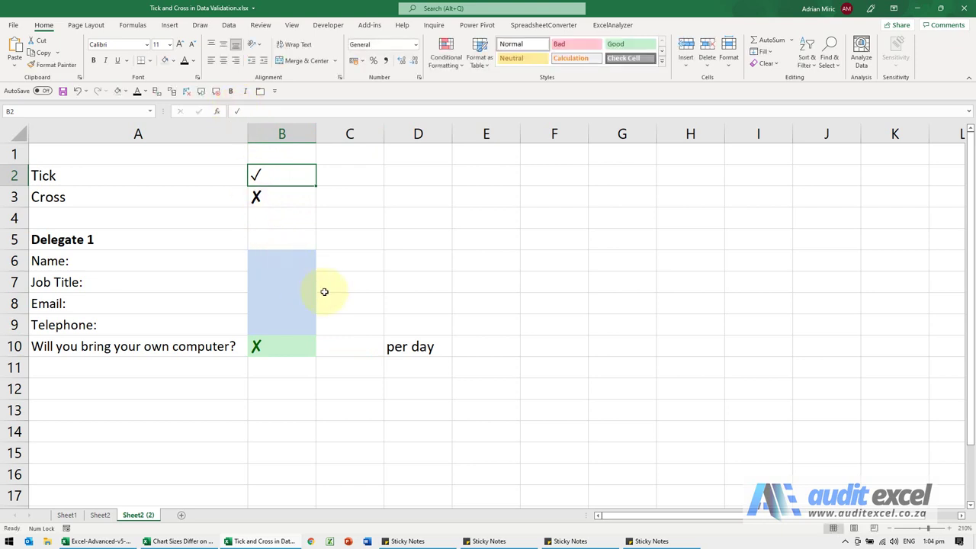
- Enter the formula =IF(B10<>"✓",342,0) in cell C10, using the copied tick as the comparison symbol
left_click(345, 347)
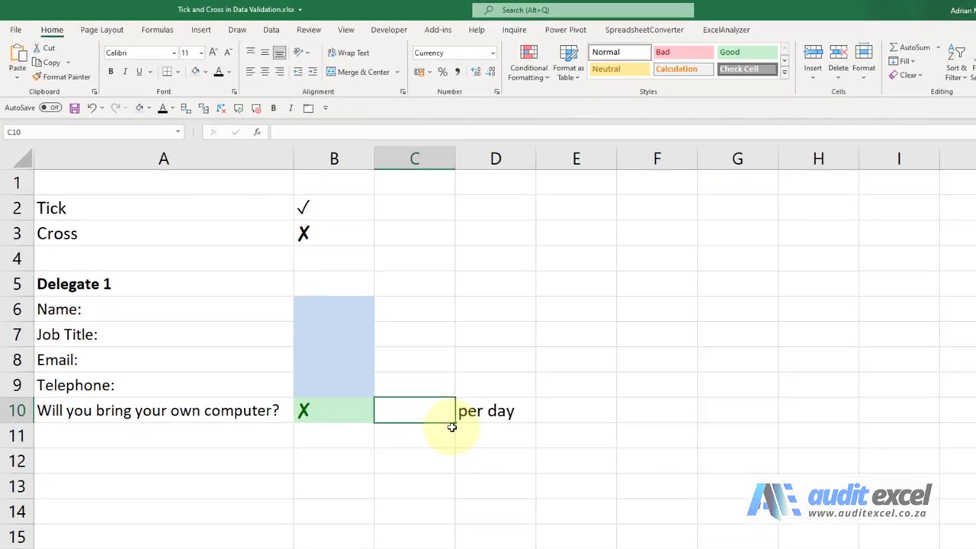
type("=if(")
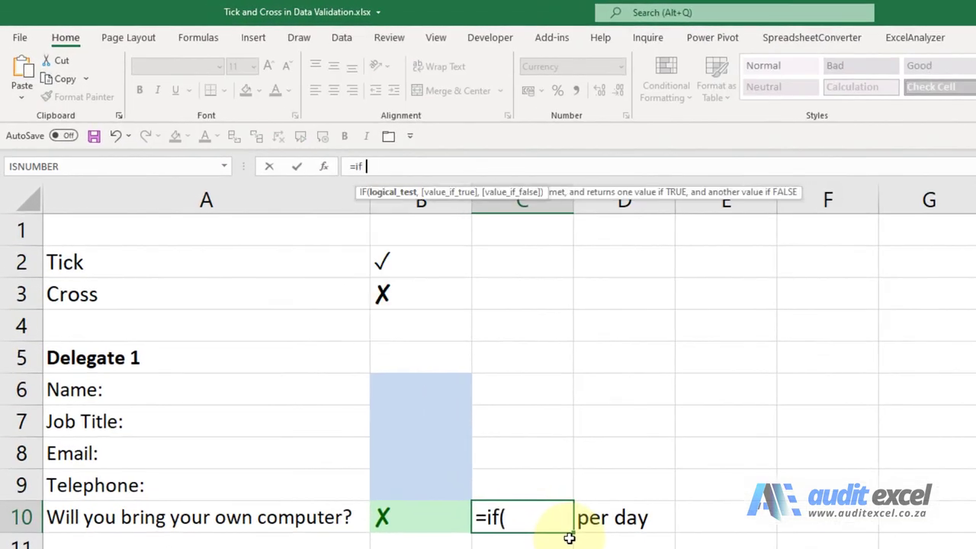
left_click(442, 515)
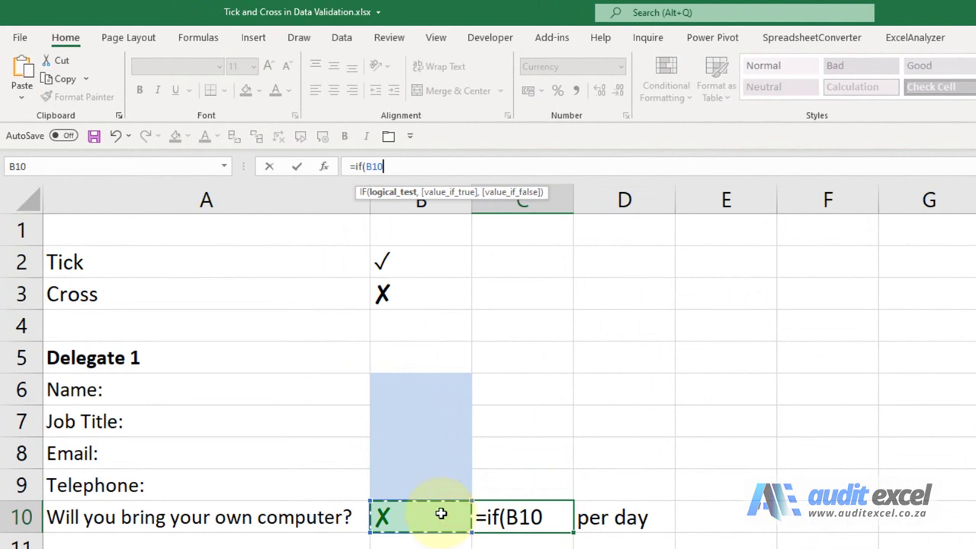
type("<>")
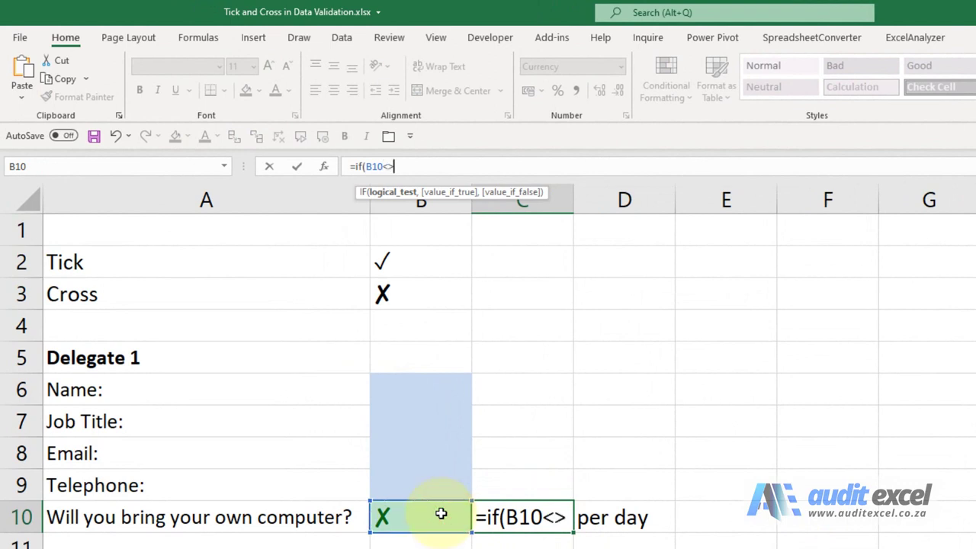
type("\"")
key("ctrl+v")
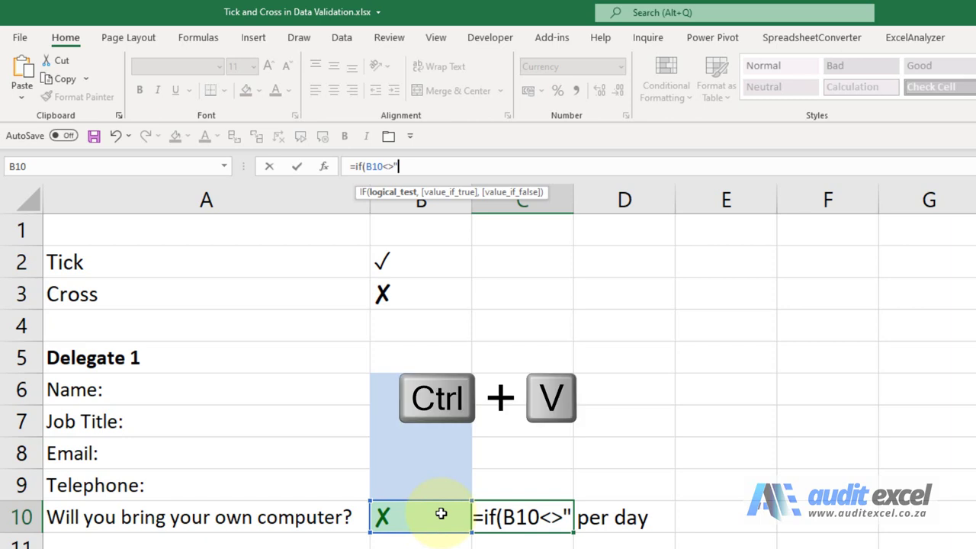
type("\"")
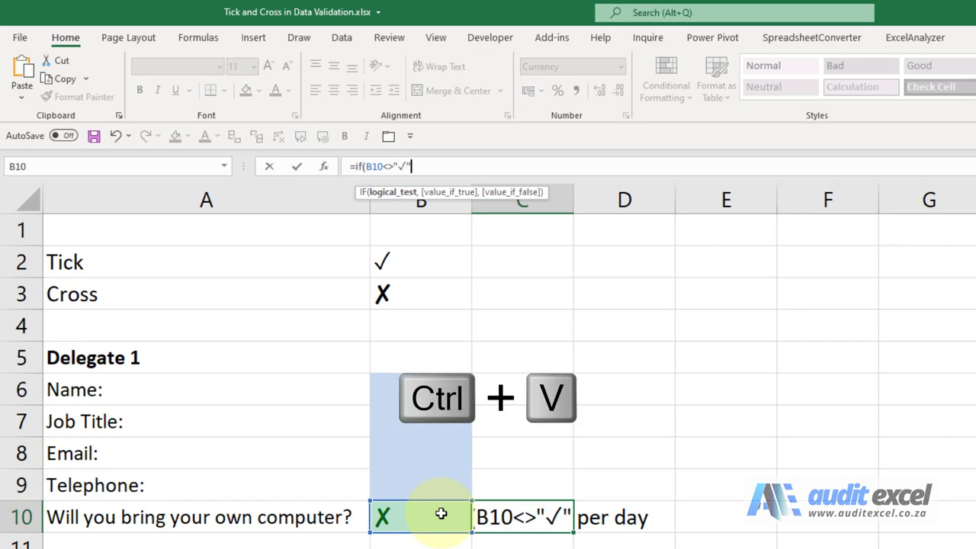
type(",")
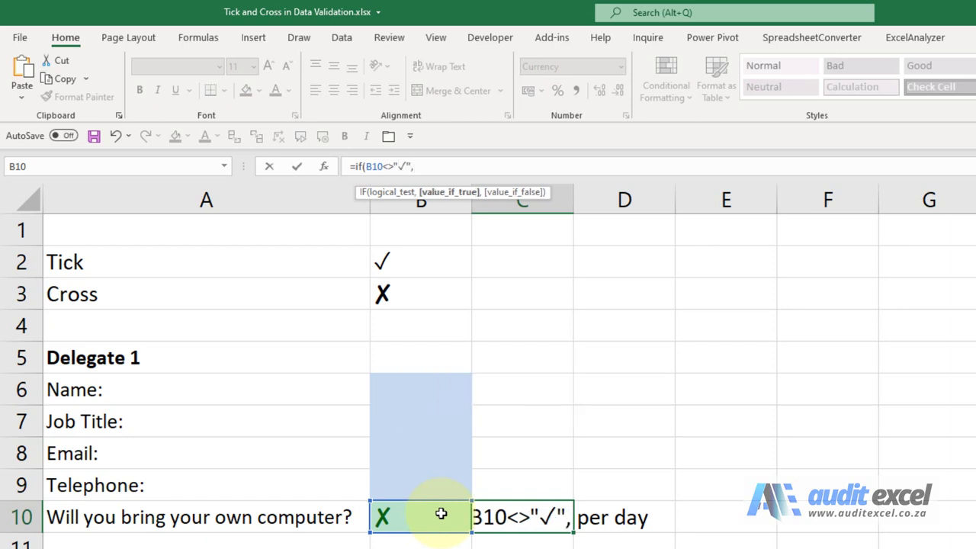
type("342")
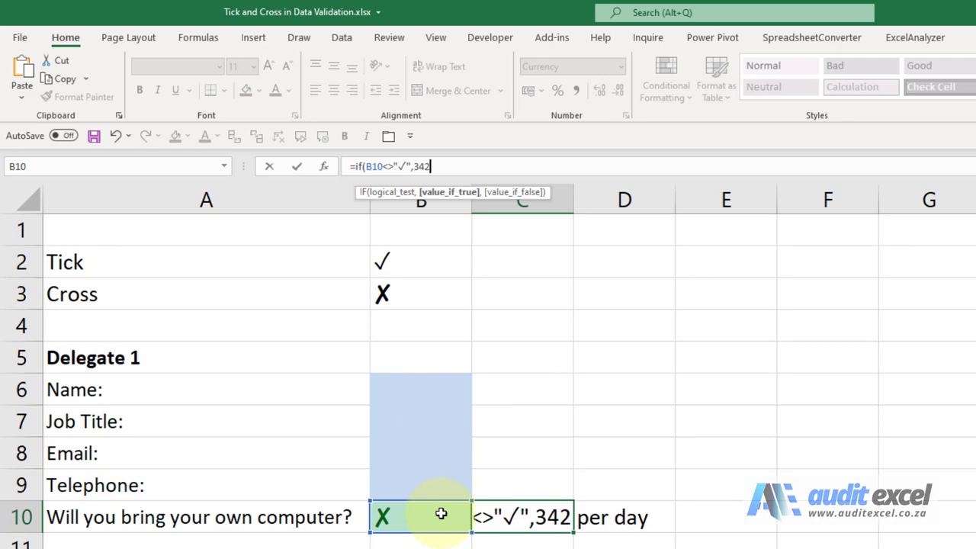
type(",0)")
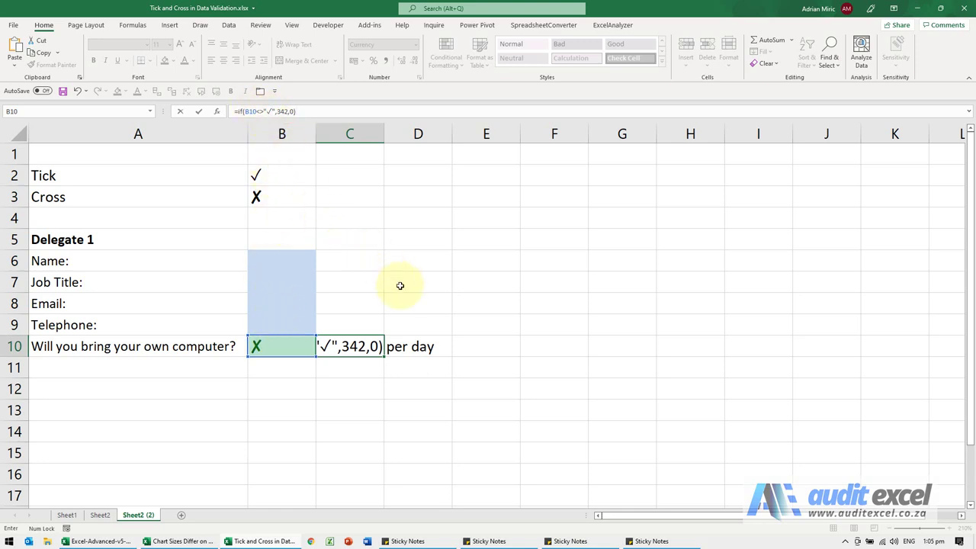
key("ctrl+Return")
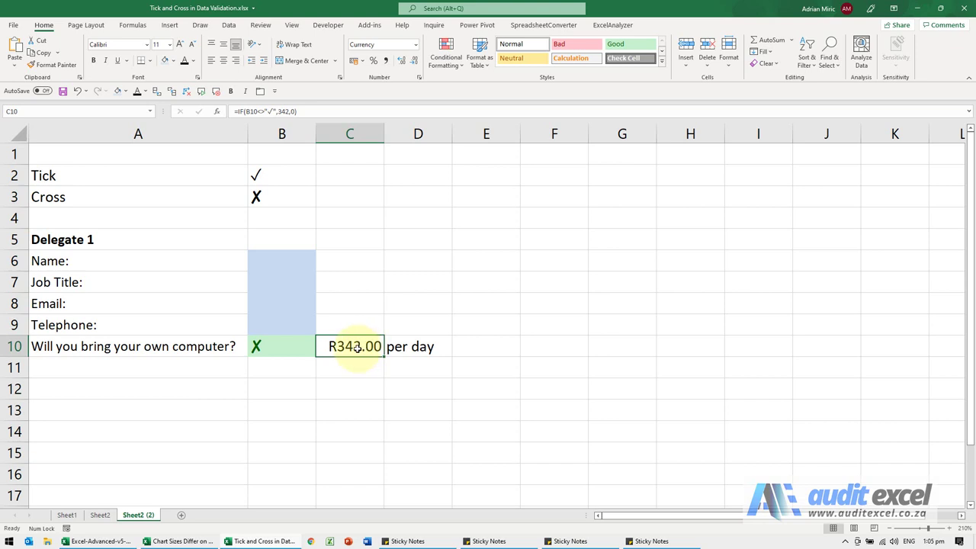
- Choose the tick in cell B10's dropdown and check the formula result in cell C10
left_click(295, 345)
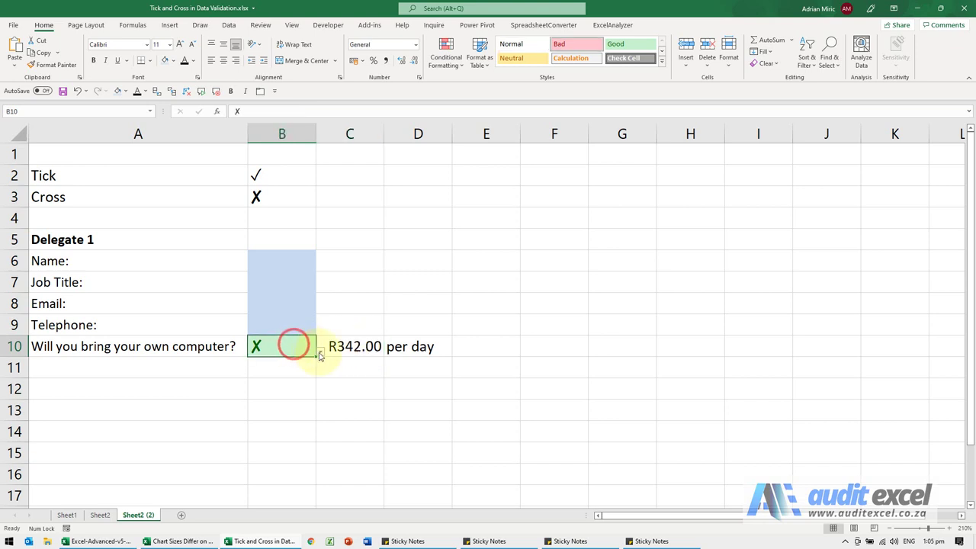
left_click(318, 353)
left_click(306, 363)
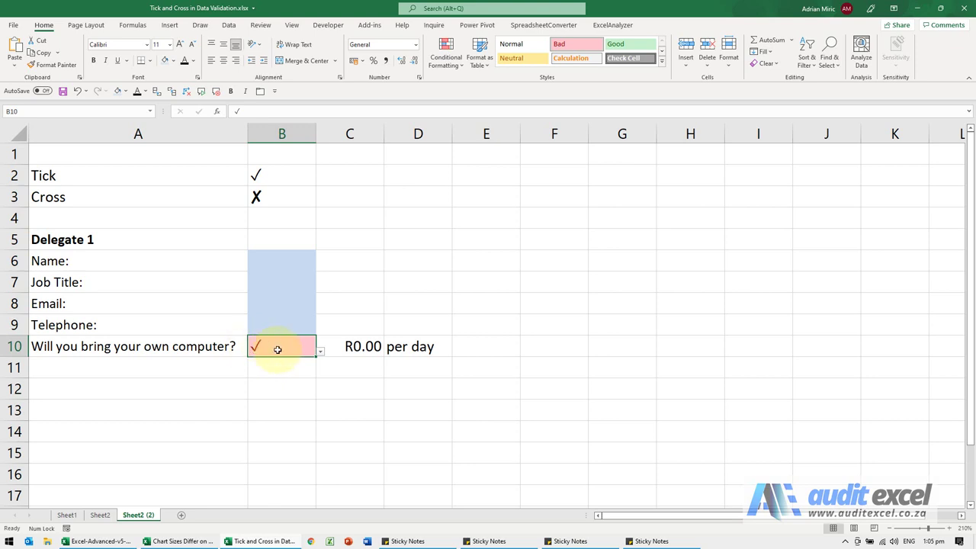
left_click(357, 347)
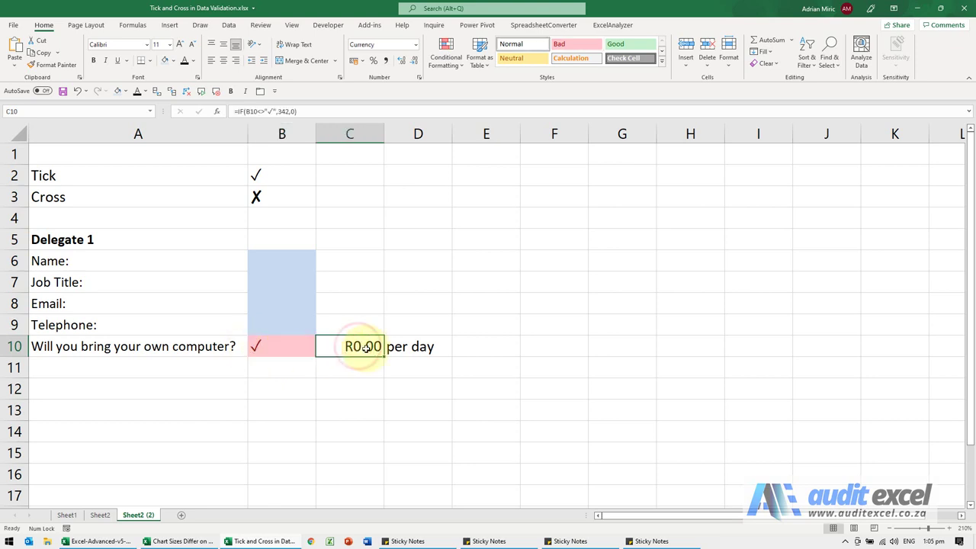